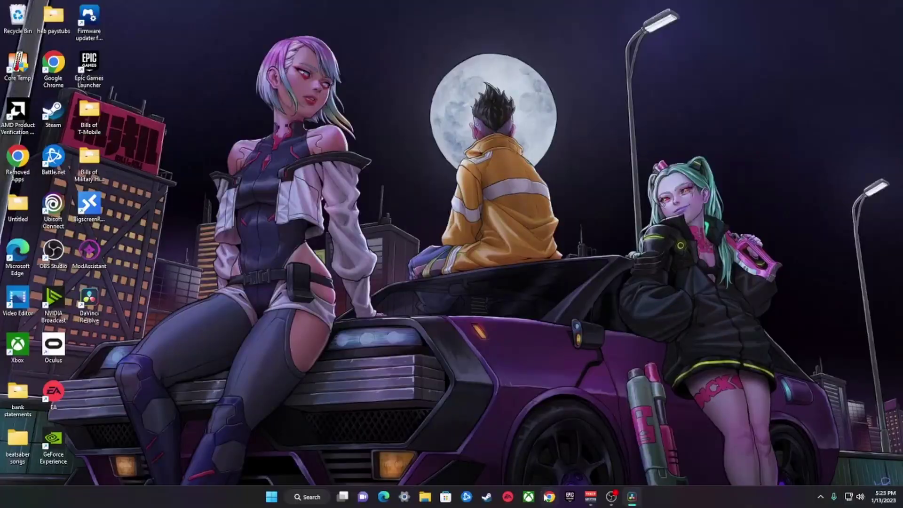
Open Chrome and search Google for "internet speed test".
left_click(549, 497)
left_click(366, 199)
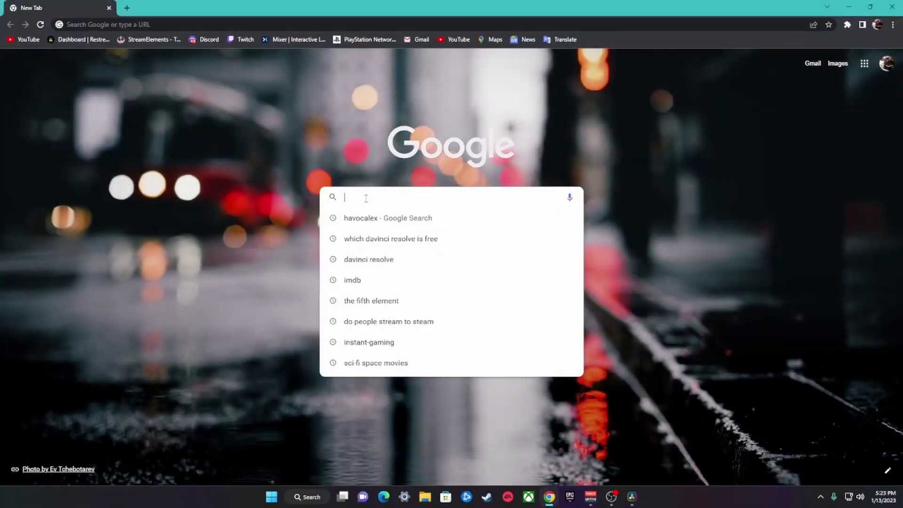
type("internet speed test")
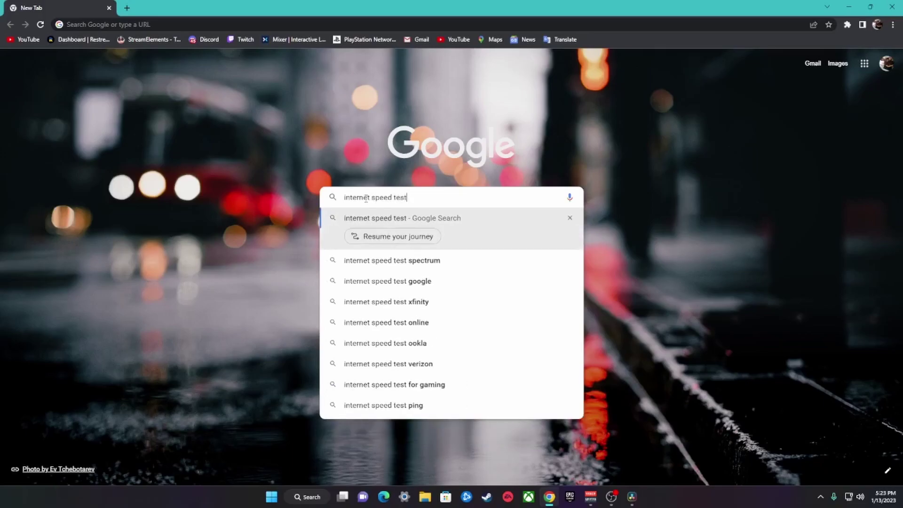
key("Return")
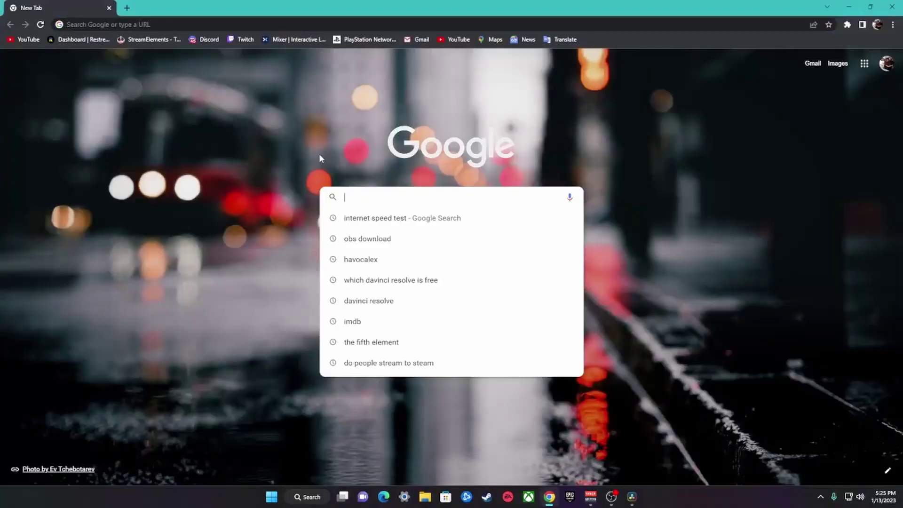
Search Google for "obs studio", open the OBS download page and look over the available installers.
type("obs studio")
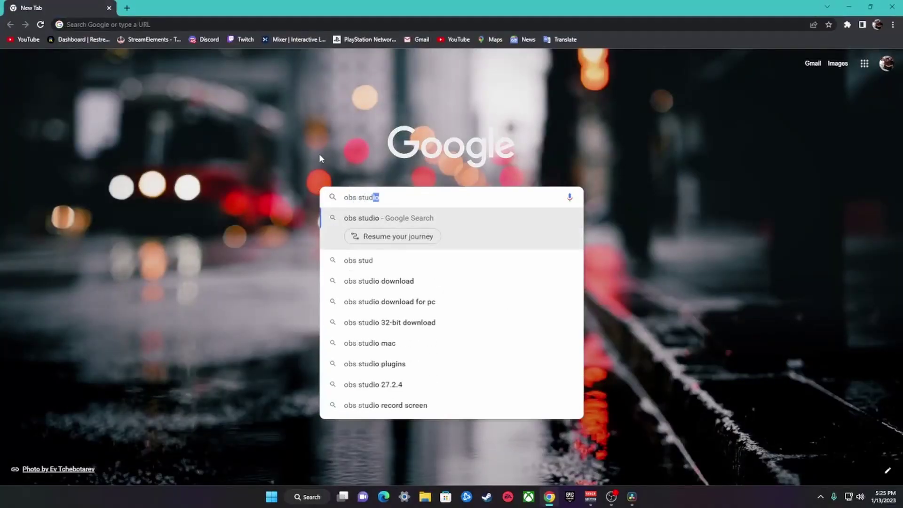
key("Return")
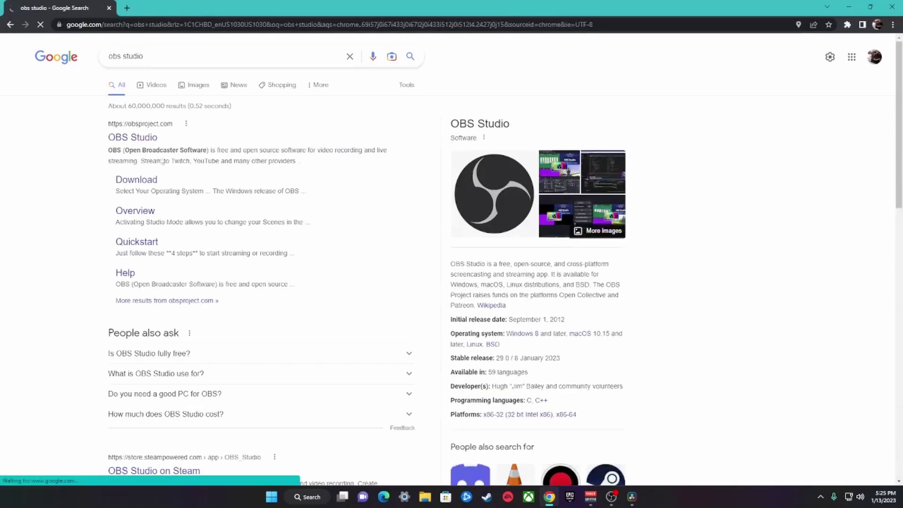
left_click(127, 183)
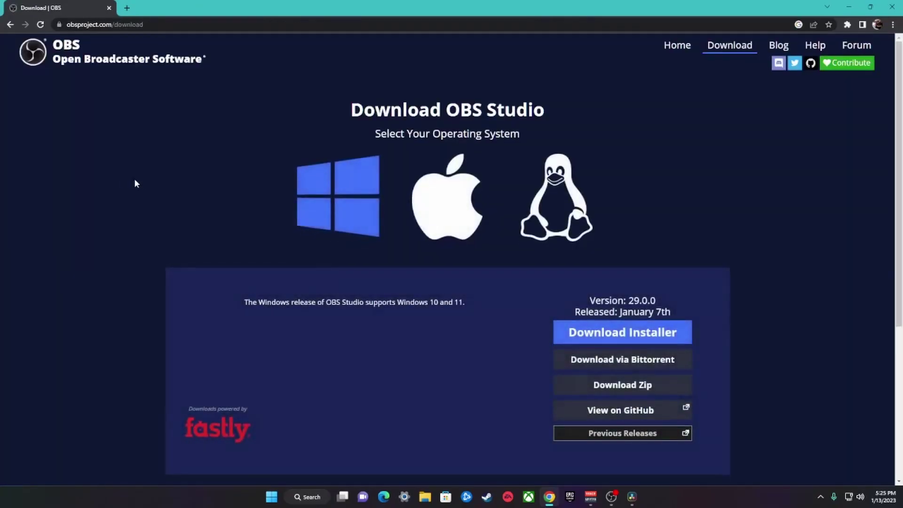
scroll(600, 337, "down", 5)
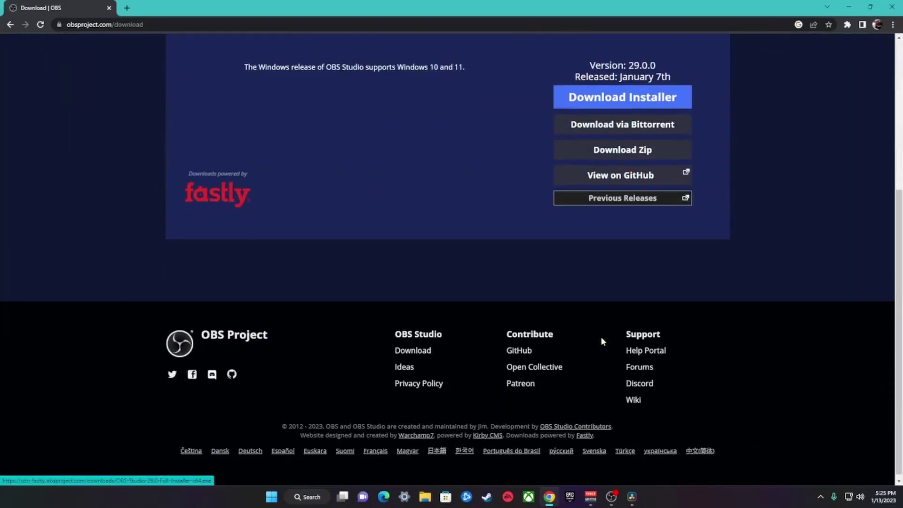
scroll(600, 337, "up", 5)
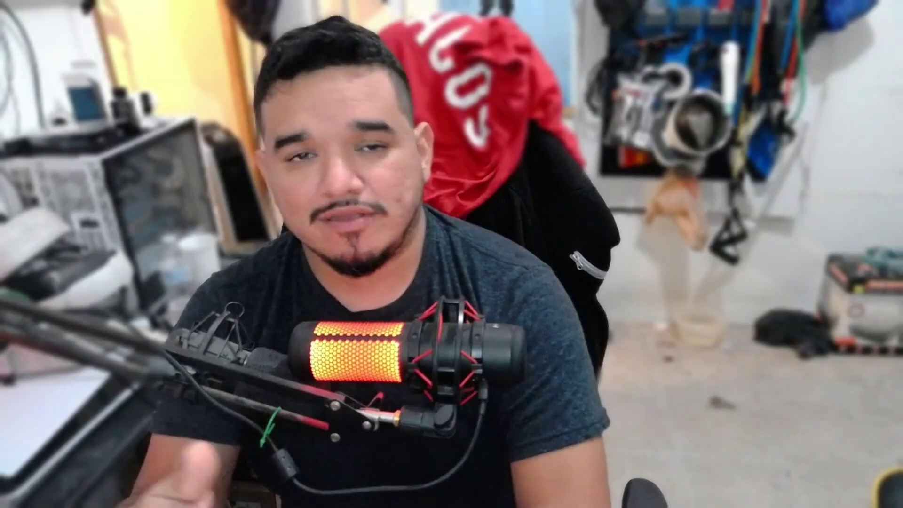
Search Google for "twitch" and open the Twitch website from the results.
type("twitch")
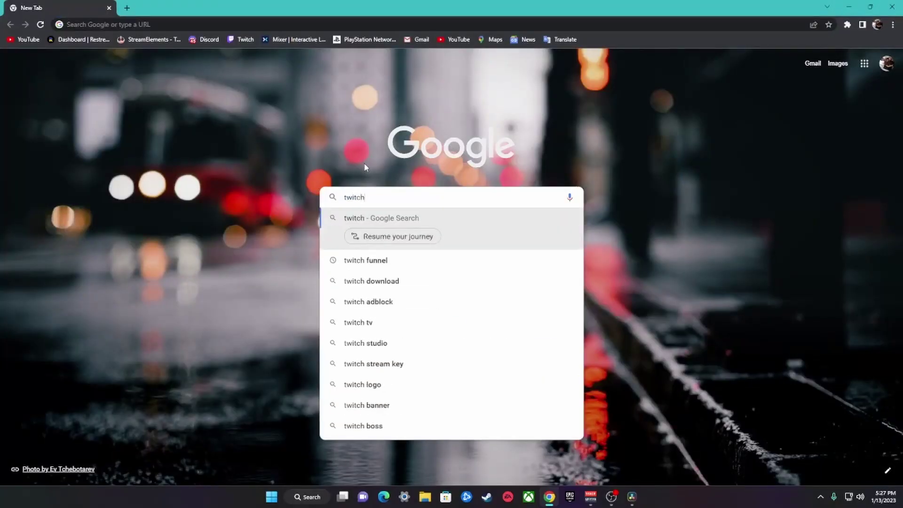
key("Return")
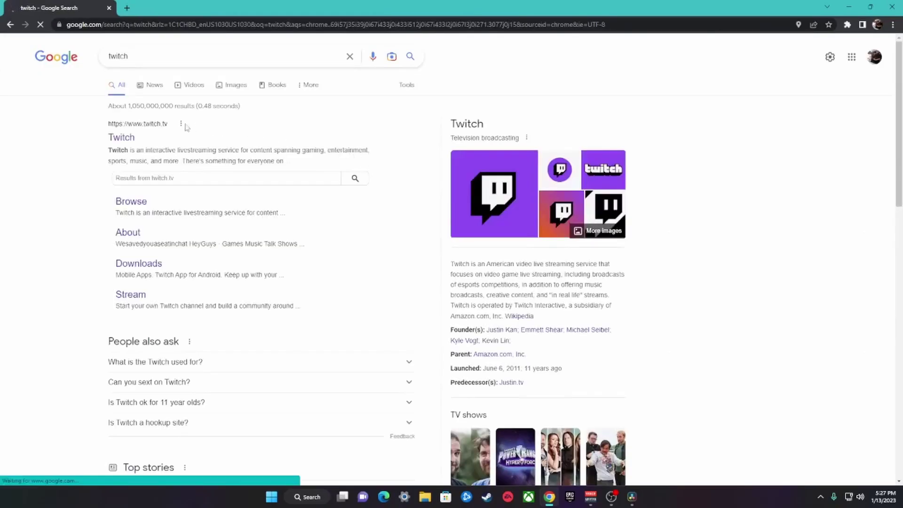
left_click(118, 140)
left_click(891, 45)
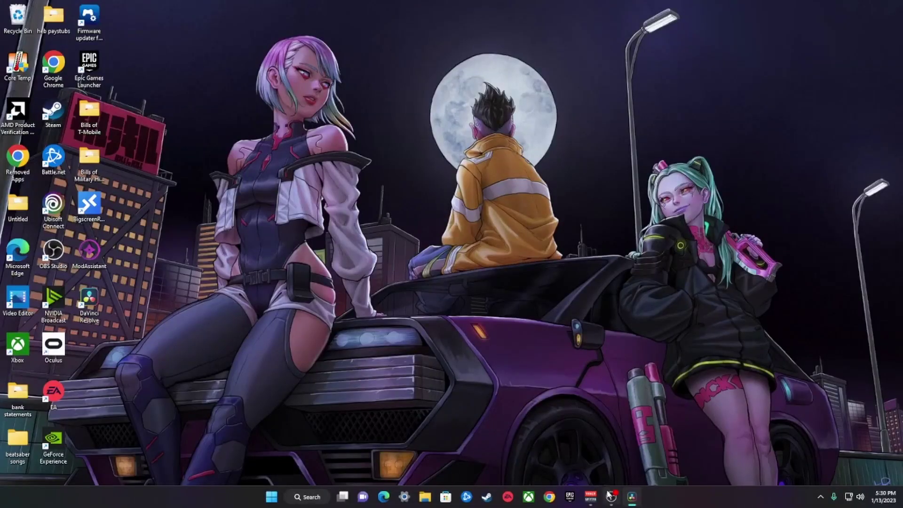
Switch to OBS, choose Twitch as the streaming service in the stream settings, and close the settings.
left_click(610, 495)
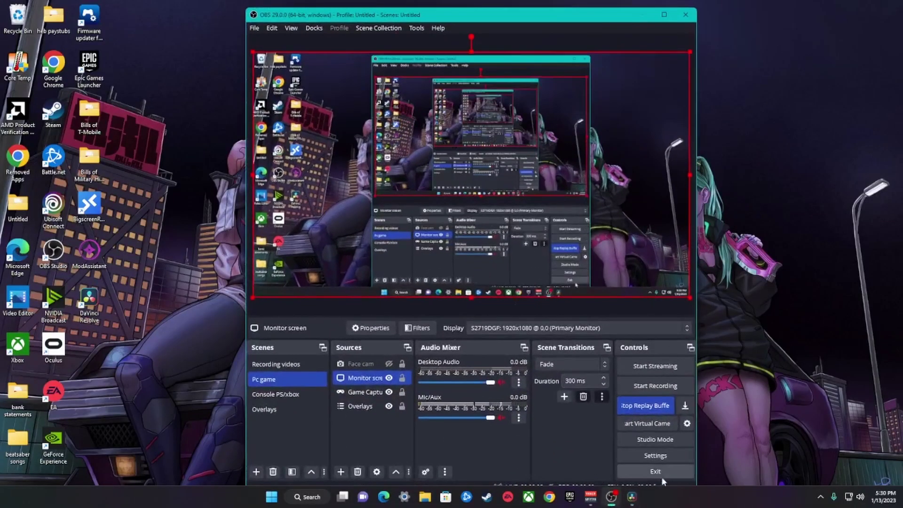
left_click(656, 456)
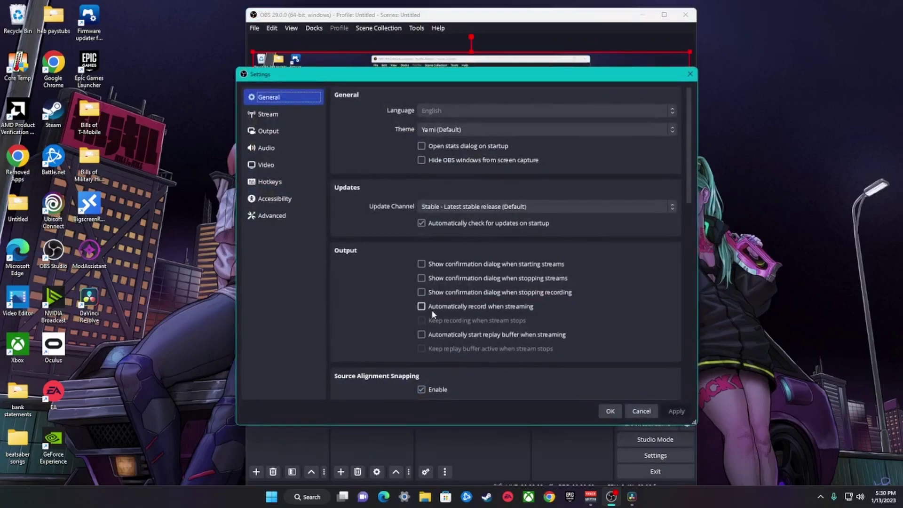
left_click(267, 116)
left_click(455, 94)
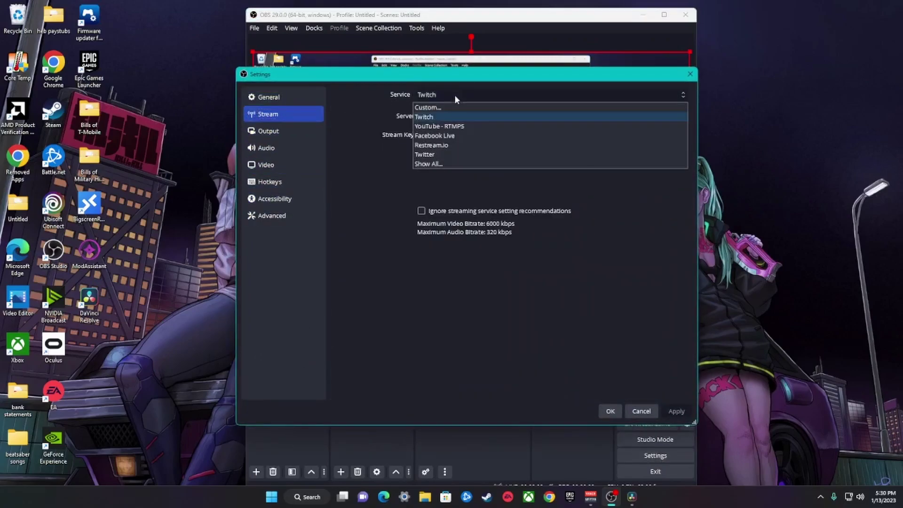
left_click(433, 117)
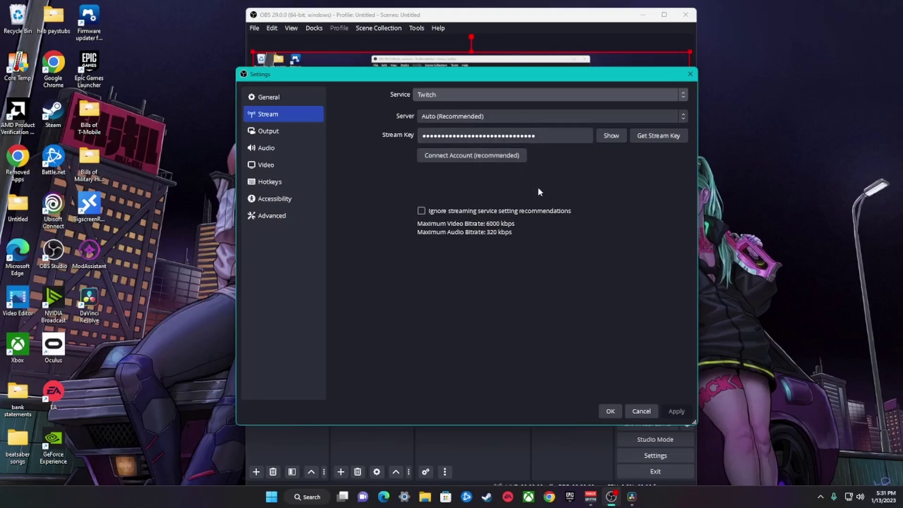
left_click(630, 412)
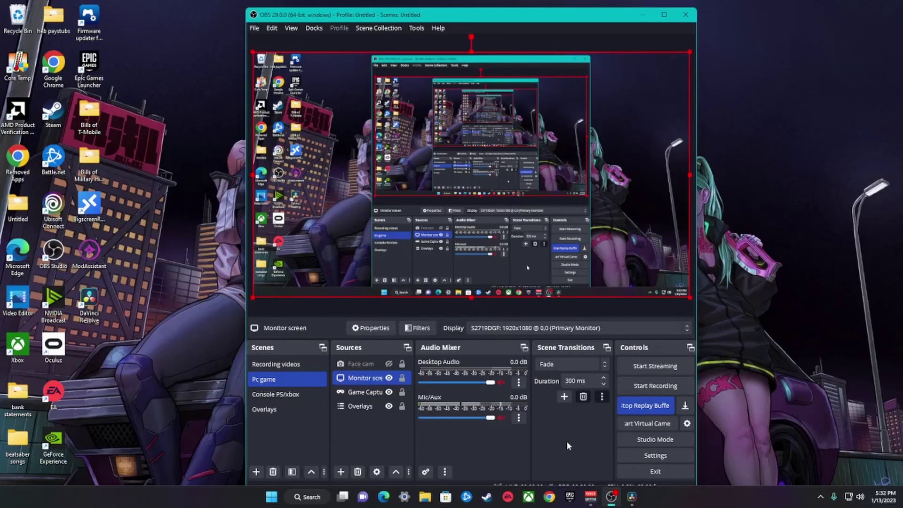
In the output settings, set the streaming video bitrate to 3500 Kbps after trying 5500 Kbps, and save.
left_click(648, 457)
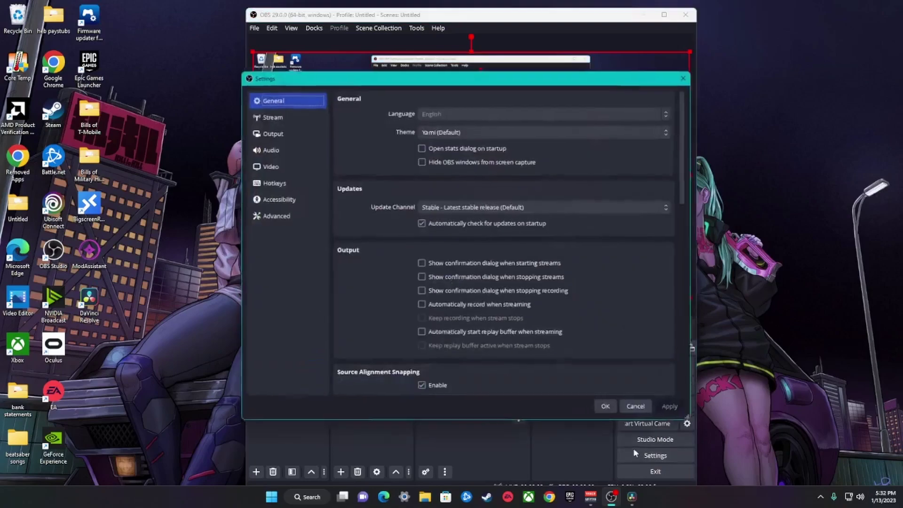
left_click(263, 133)
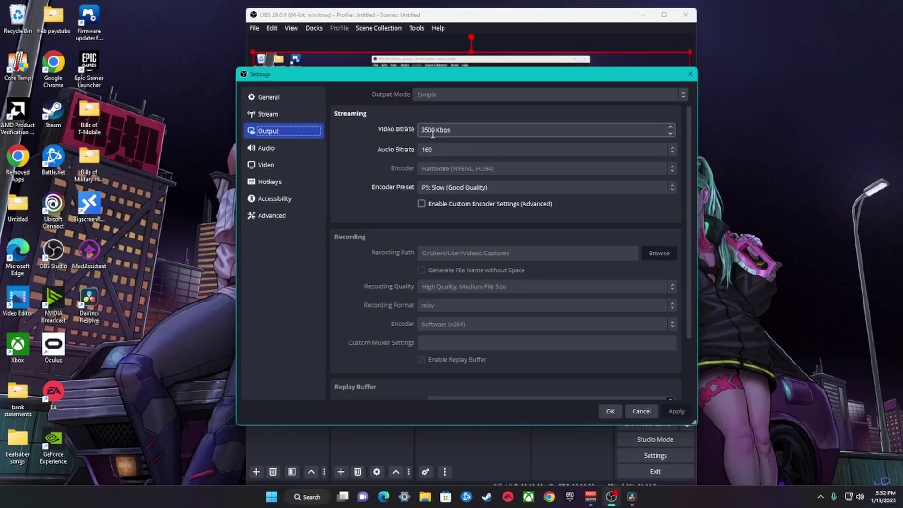
left_click(670, 128)
left_click(670, 127)
left_click(670, 128)
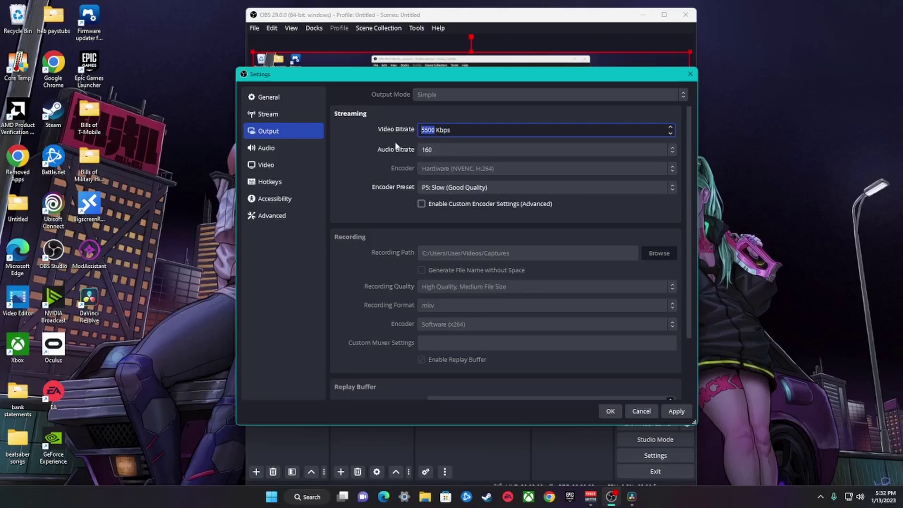
left_click(352, 144)
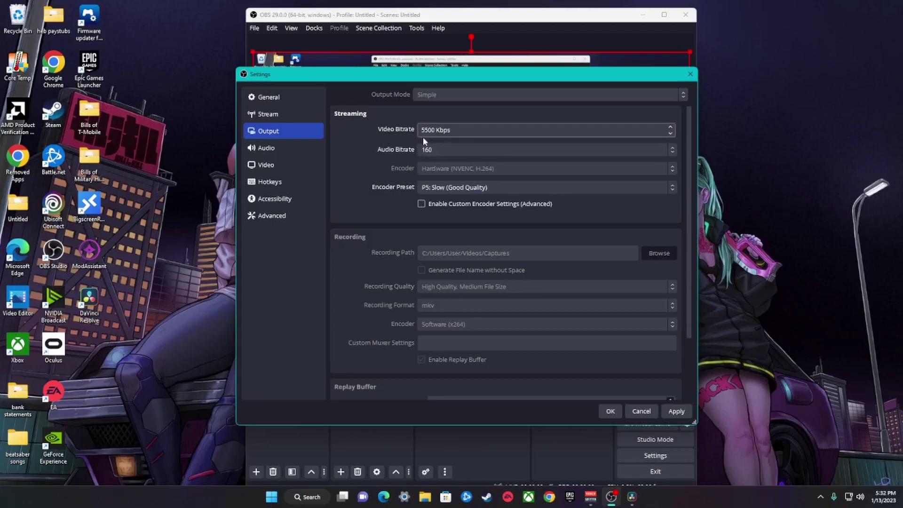
left_click(429, 132)
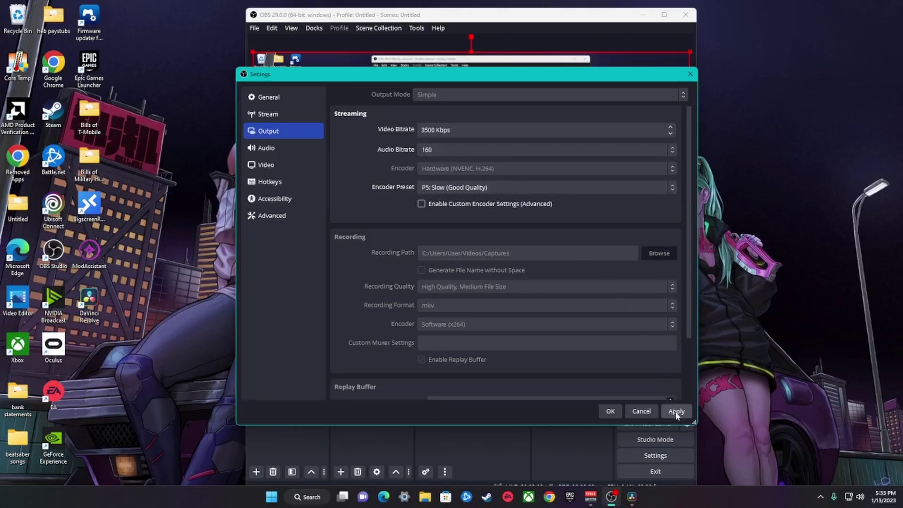
left_click(607, 411)
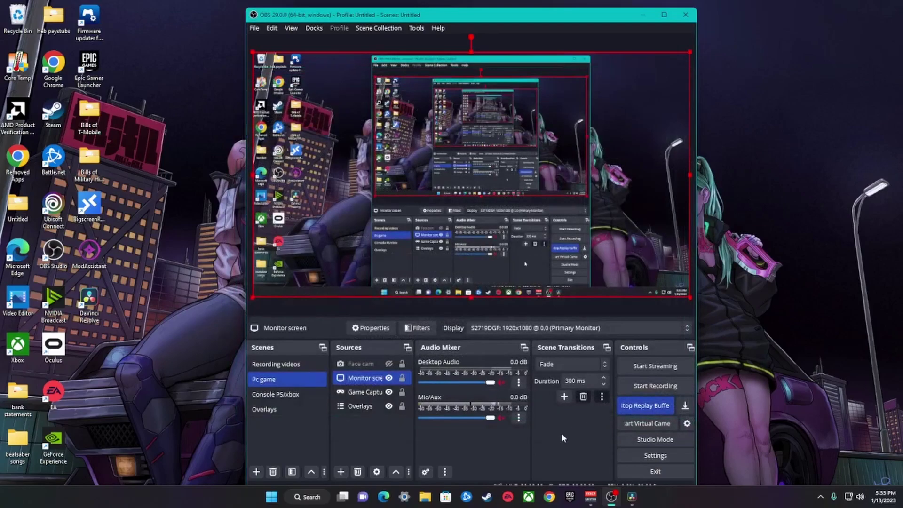
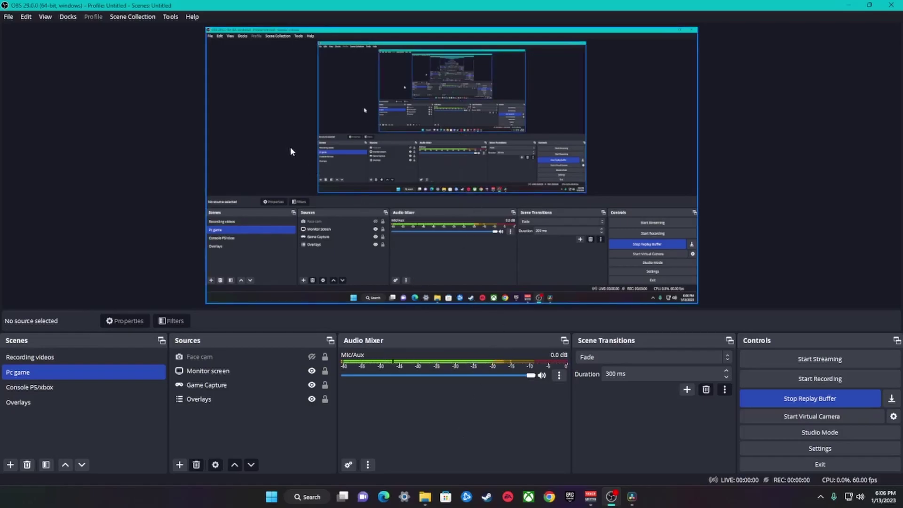
Try shifting the Monitor screen, Game Capture and Overlays sources sideways in the preview.
left_click(276, 137)
left_click_drag(320, 134, 345, 134)
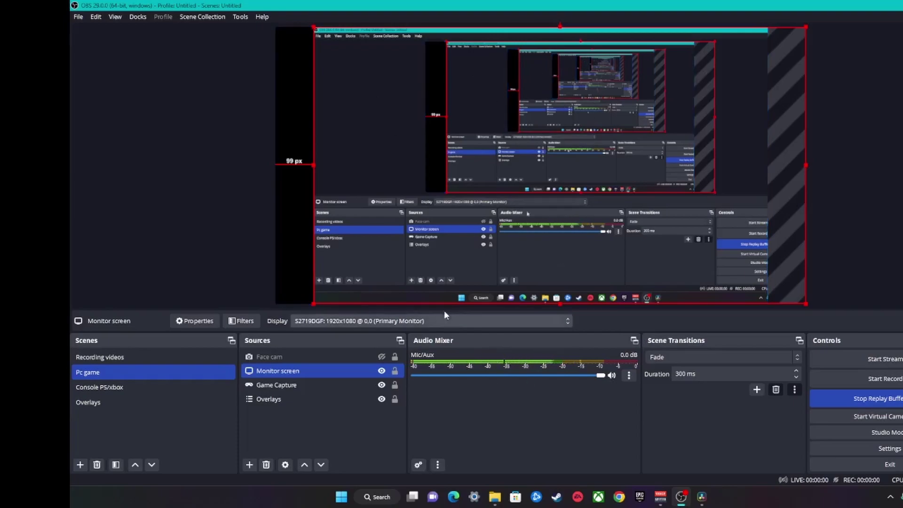
key("Down")
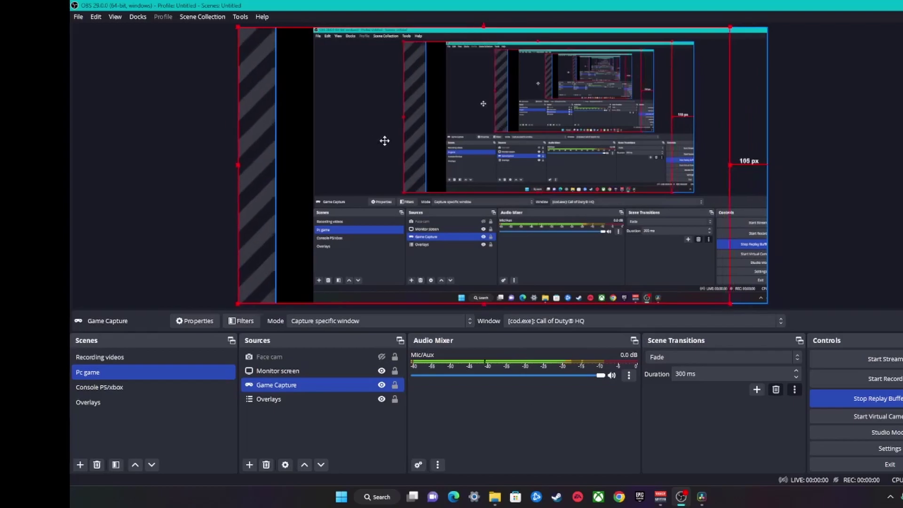
key("Down")
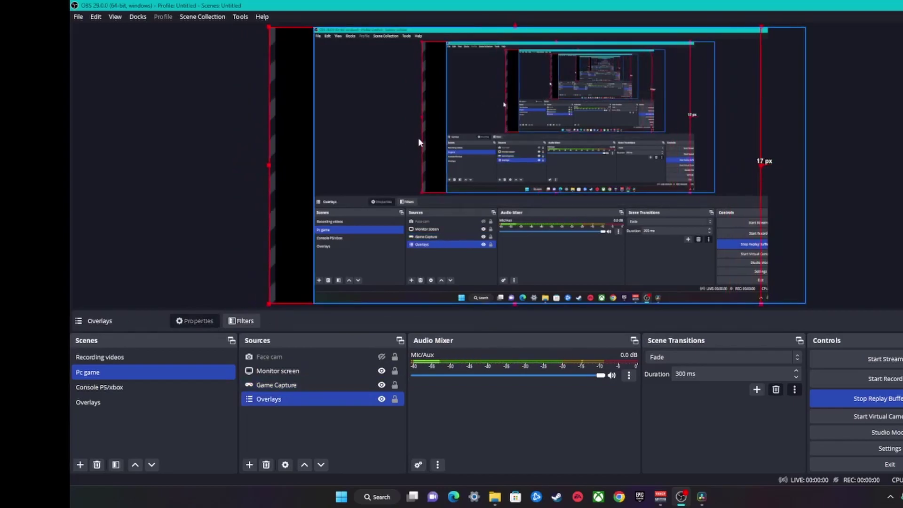
left_click(399, 137)
left_click_drag(399, 137, 361, 137)
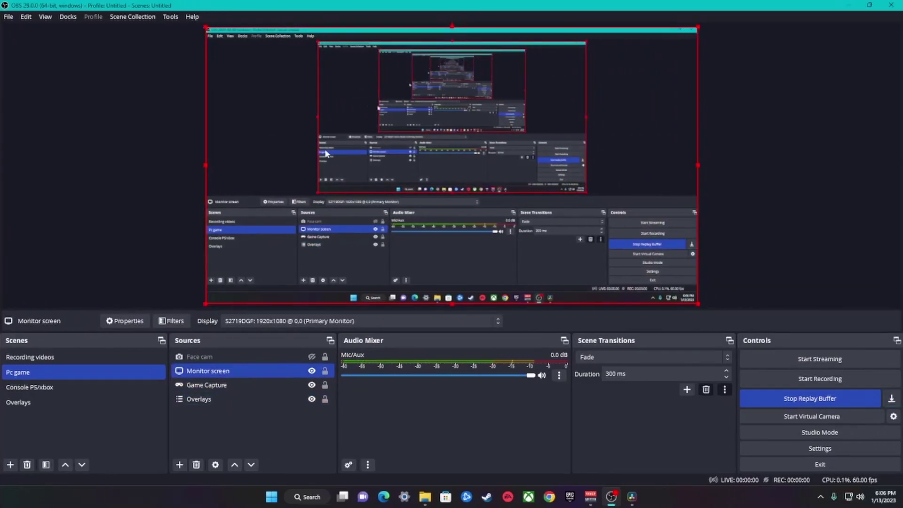
Review the base and output resolutions and the frame rate in the video settings, and close the settings.
left_click(789, 448)
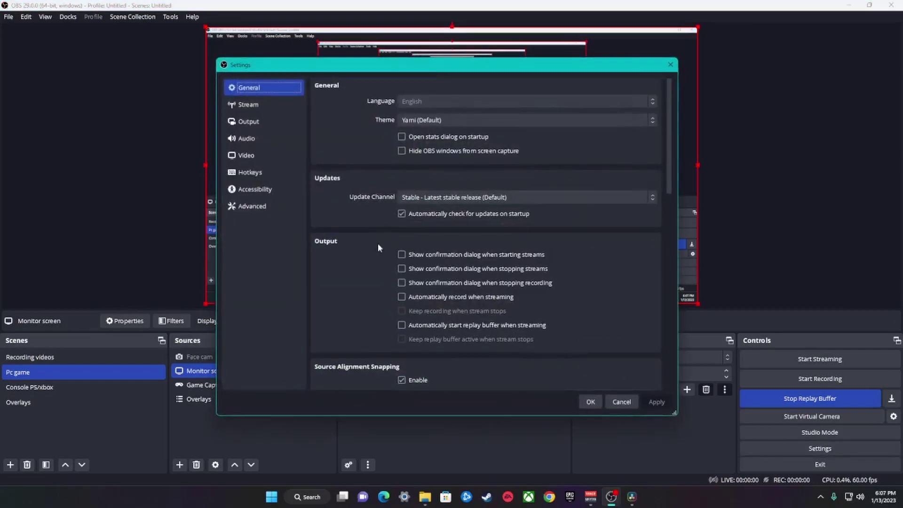
left_click(248, 157)
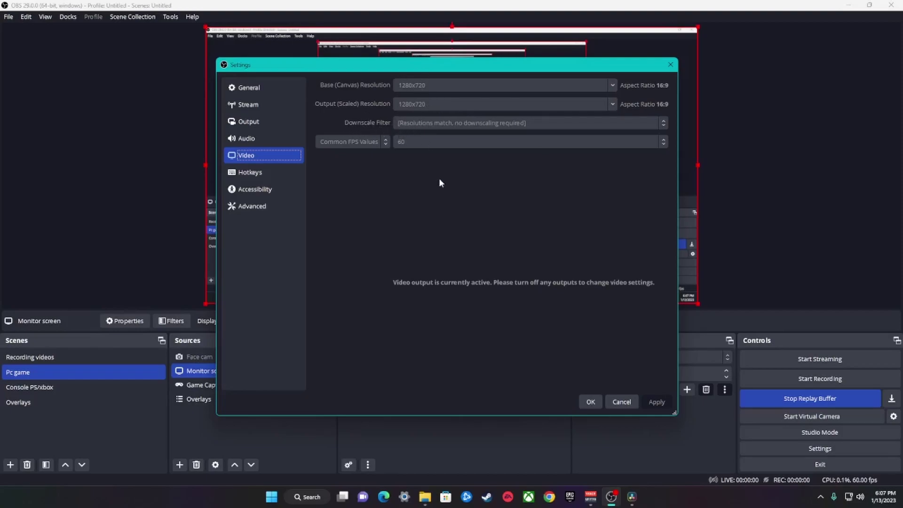
left_click(582, 402)
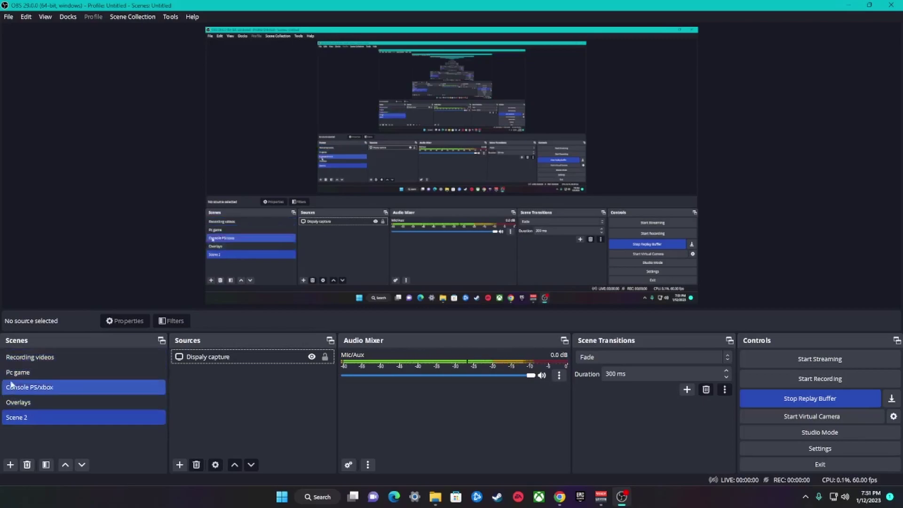
right_click(16, 437)
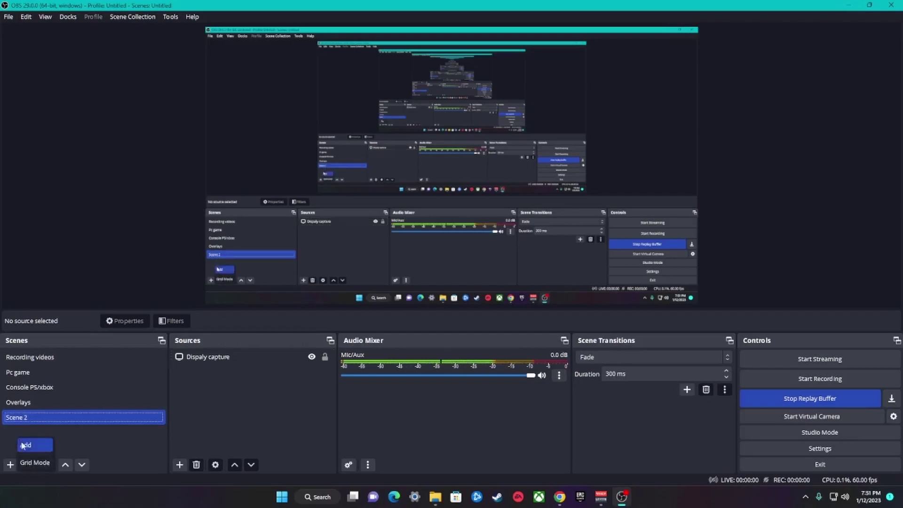
left_click(14, 455)
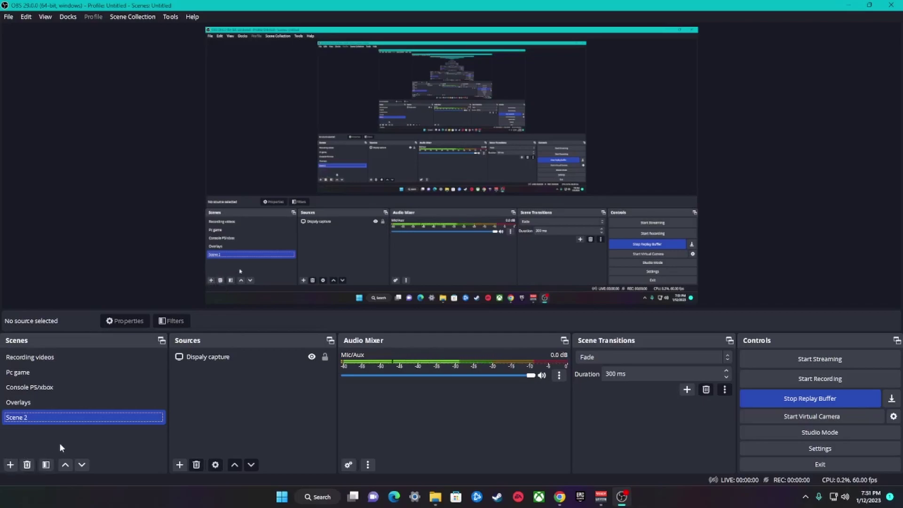
Add a new Game Capture source to Scene 2, keeping the suggested name.
right_click(200, 388)
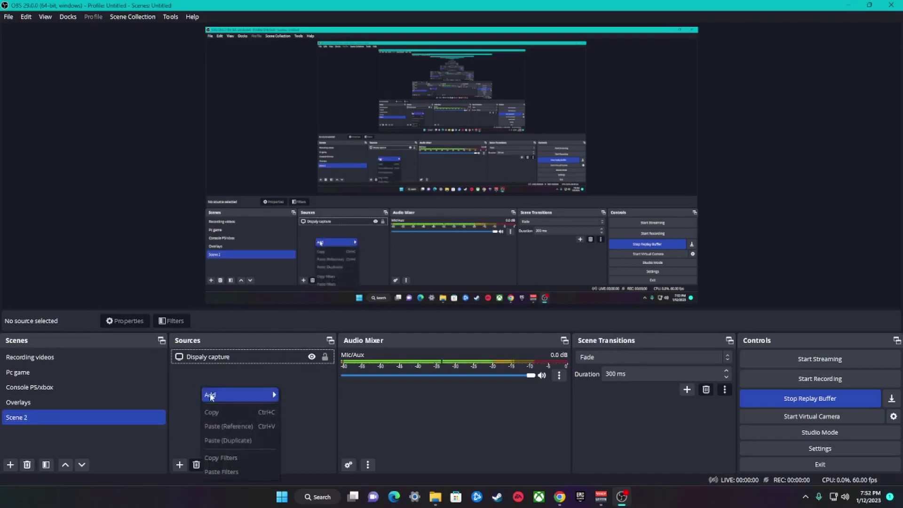
mouse_move(210, 394)
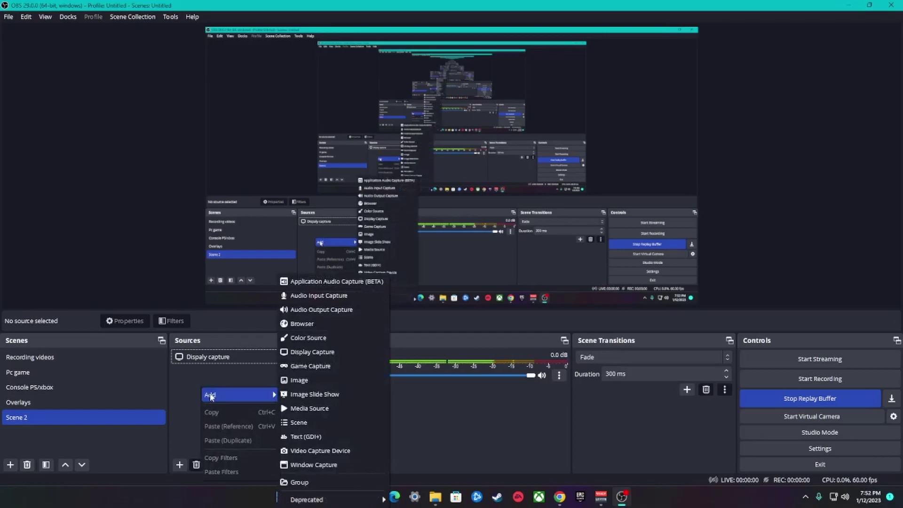
left_click(313, 367)
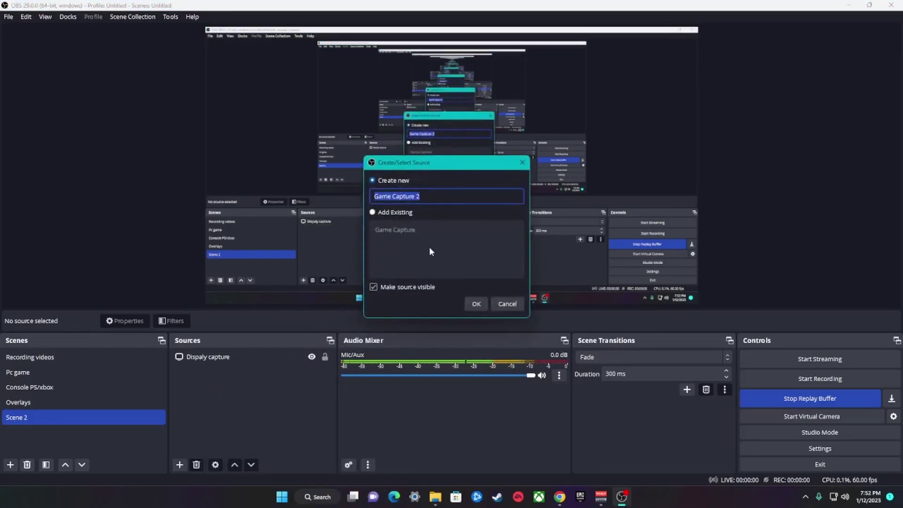
left_click(476, 305)
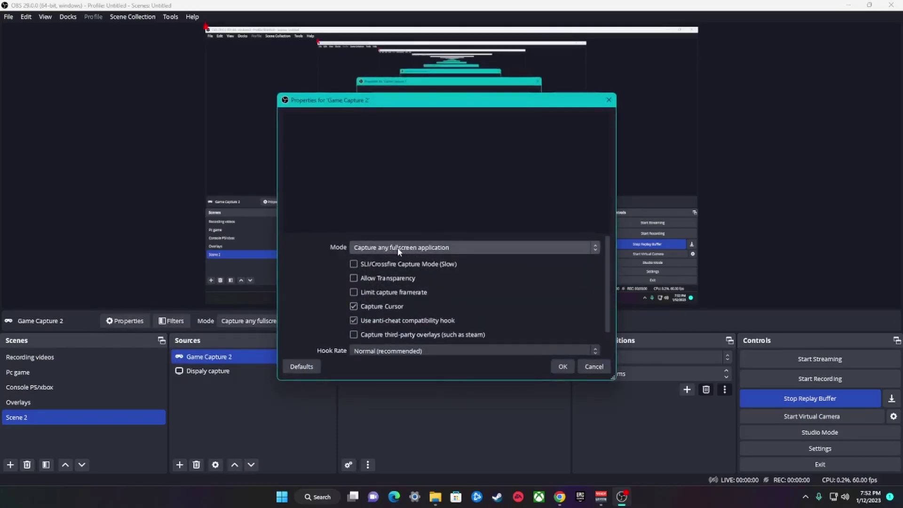
Set the game capture mode to Capture specific window, leave the window choice blank, and confirm the properties.
left_click(455, 248)
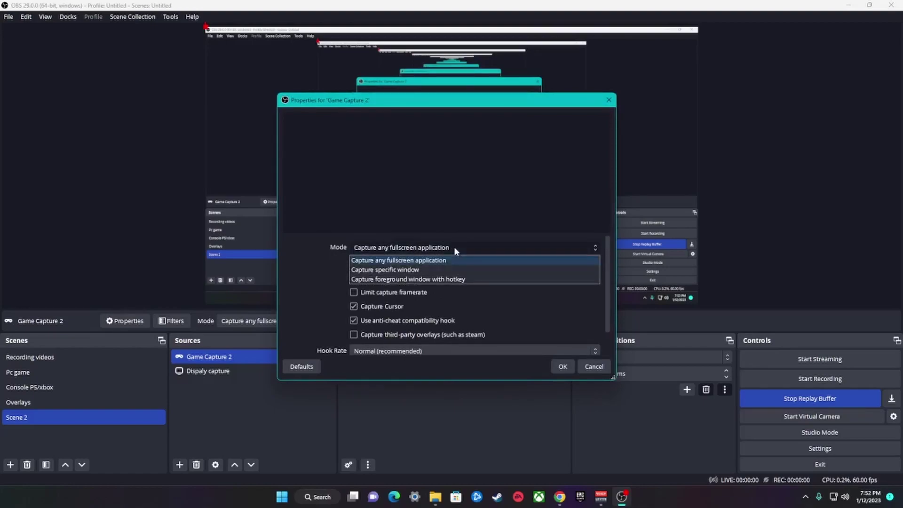
left_click(377, 270)
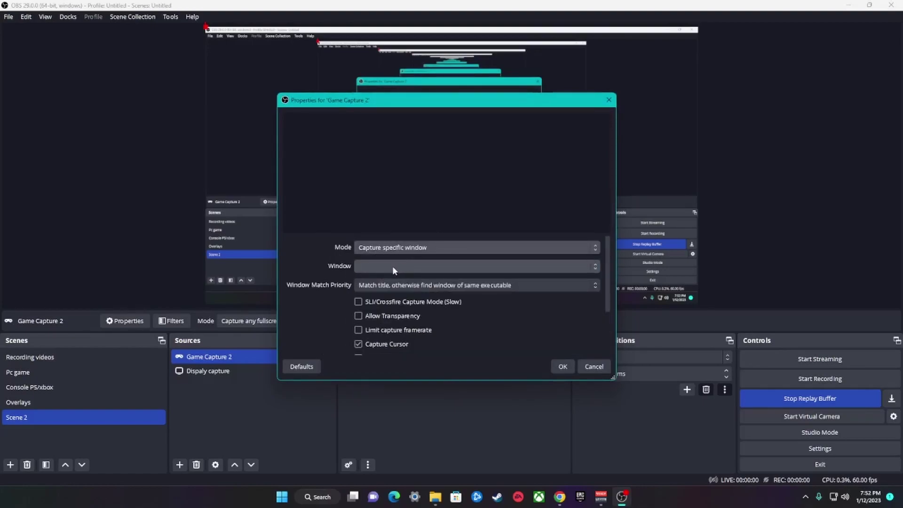
left_click(392, 267)
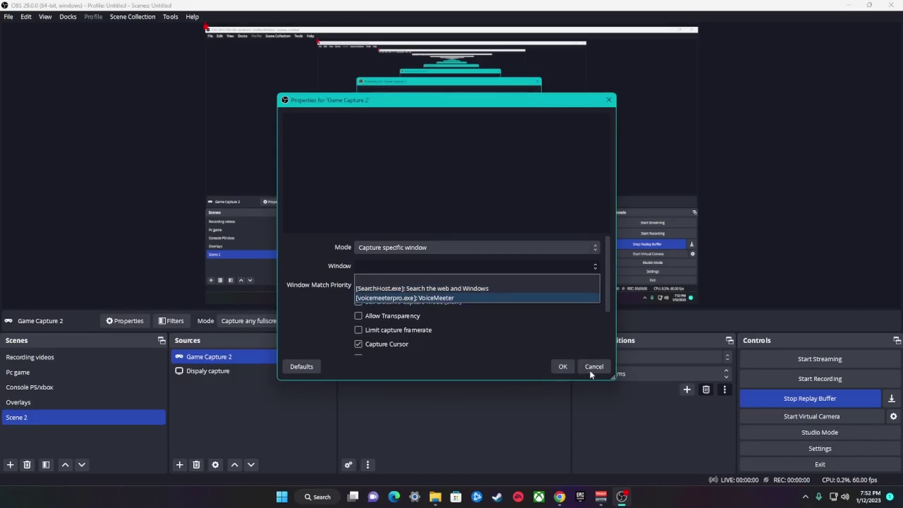
left_click(495, 276)
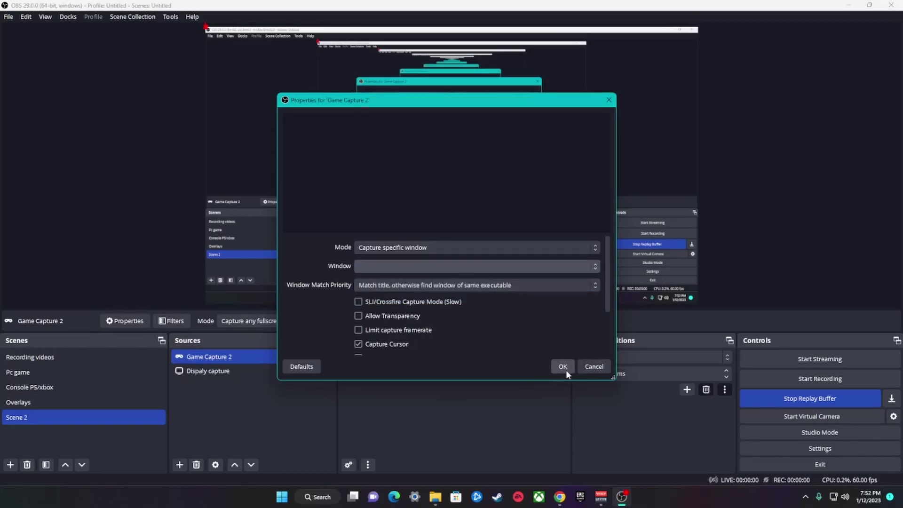
left_click(565, 368)
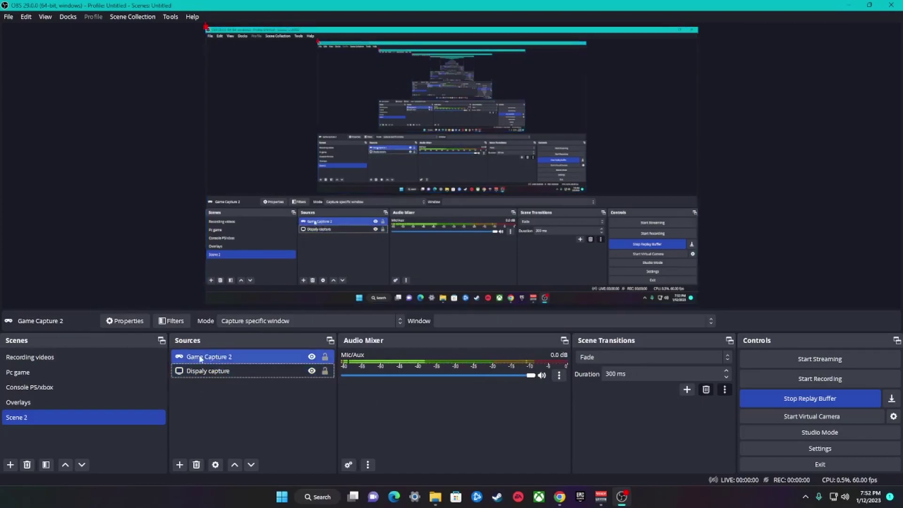
left_click(204, 371)
left_click(200, 378)
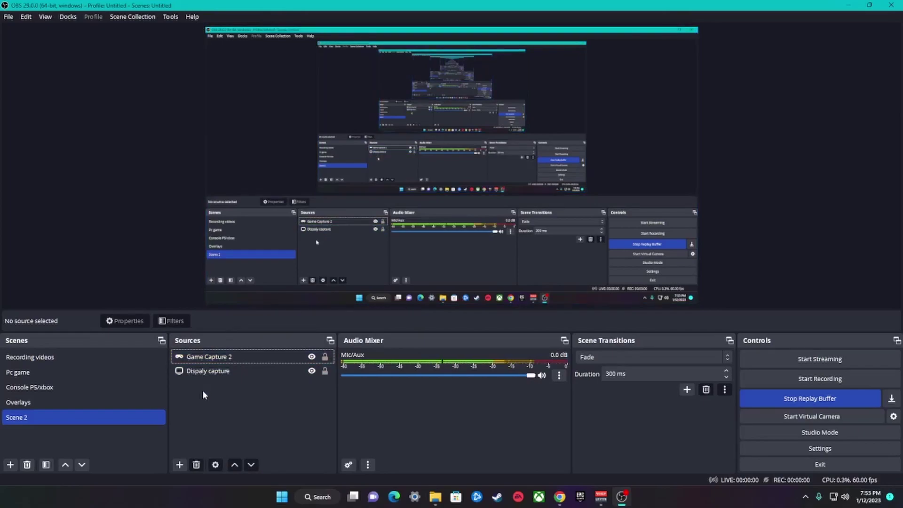
Add a new Display Capture source to Scene 2, keeping the suggested name.
right_click(203, 391)
mouse_move(211, 399)
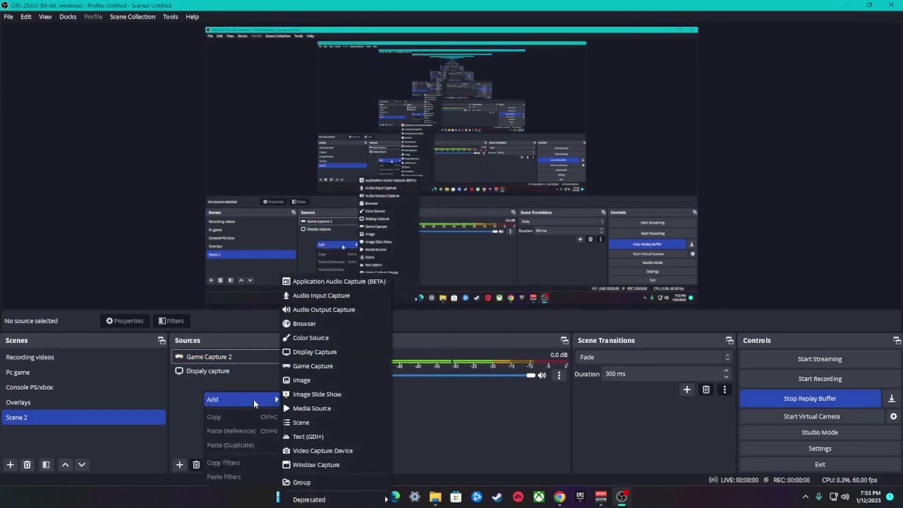
left_click(302, 356)
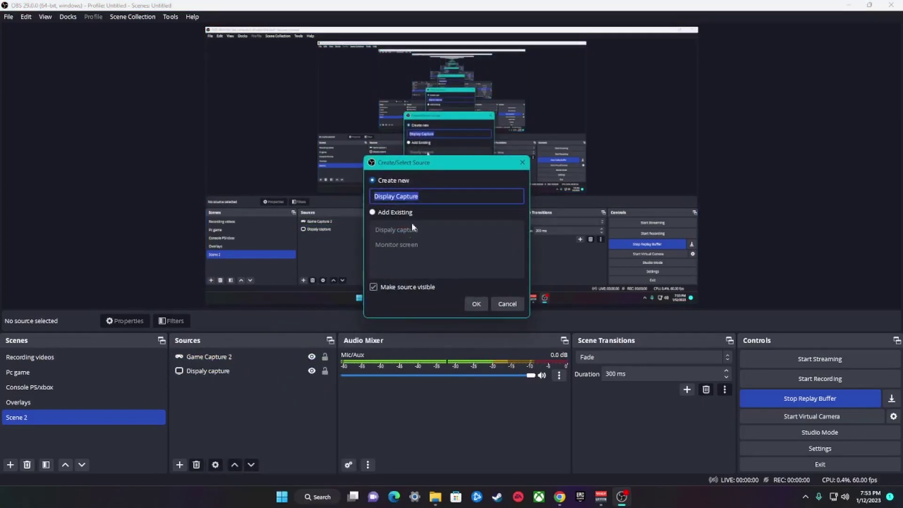
left_click(472, 304)
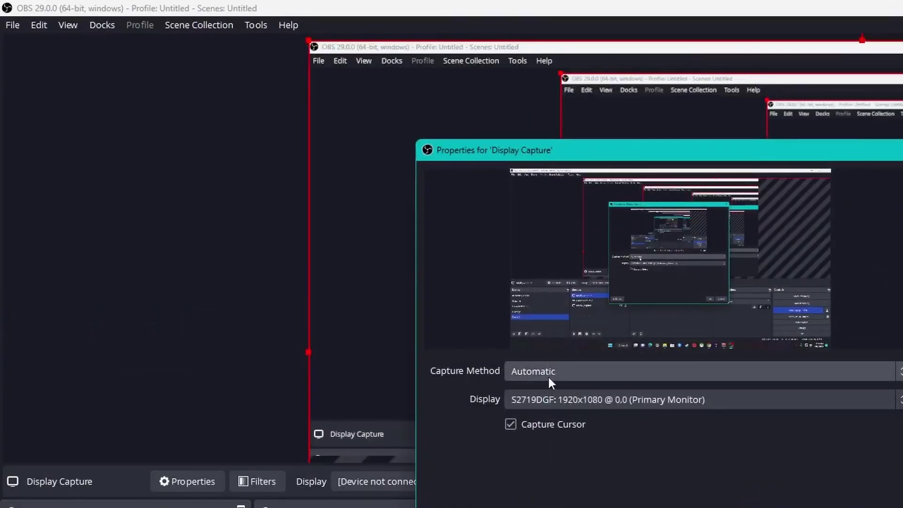
Review the capture method and display options, keep Automatic and the S2719DGF primary monitor, and confirm the properties.
left_click(547, 375)
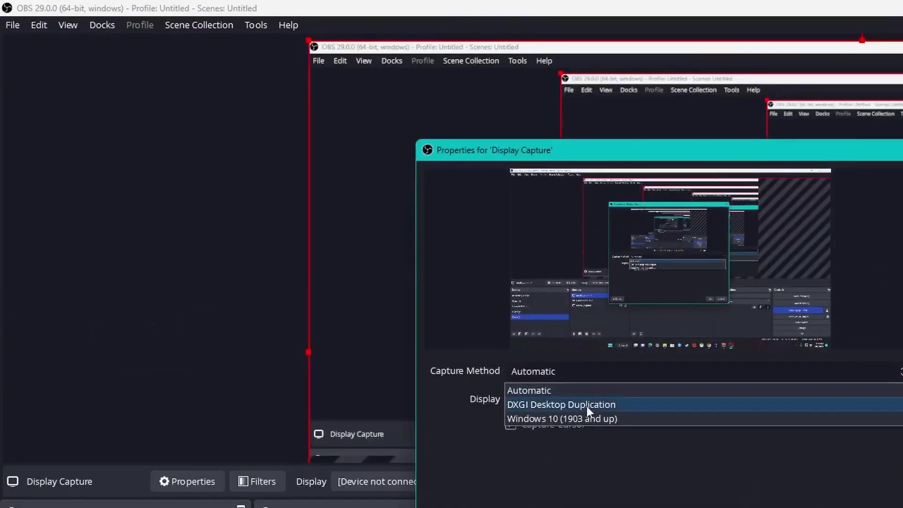
left_click(660, 445)
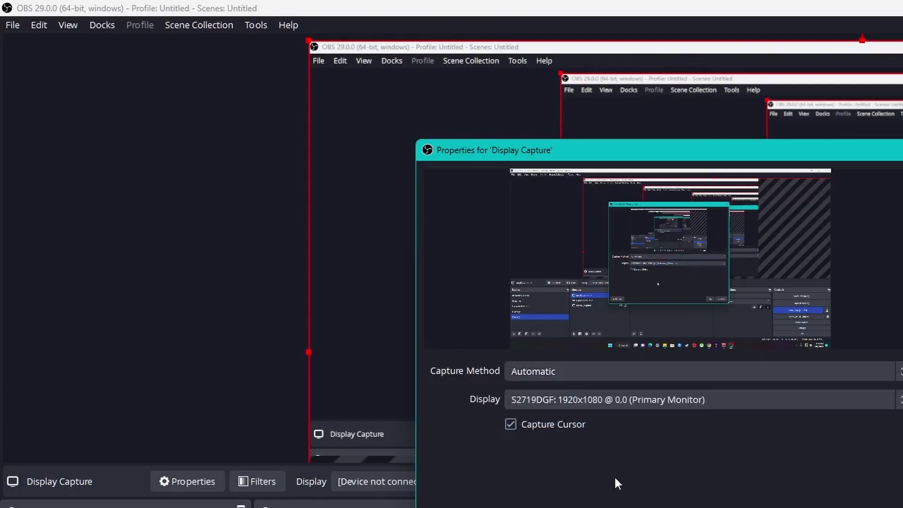
left_click(692, 402)
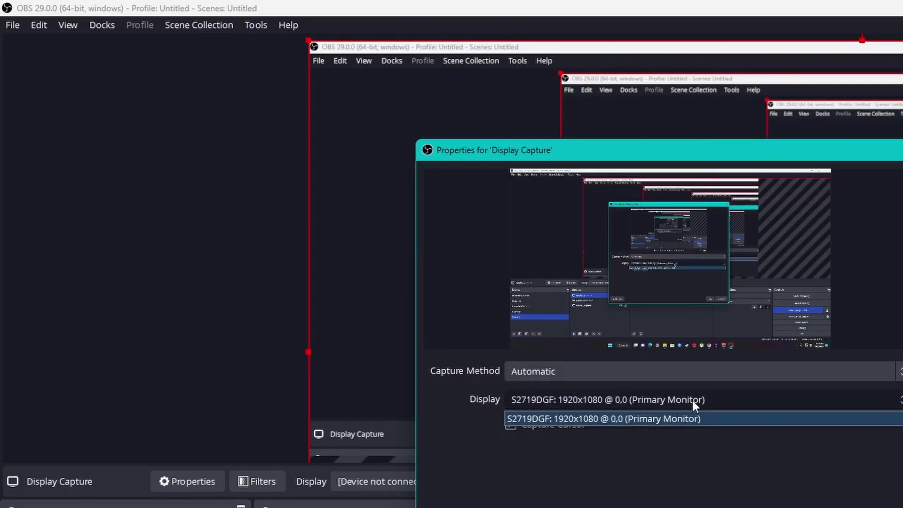
left_click(574, 482)
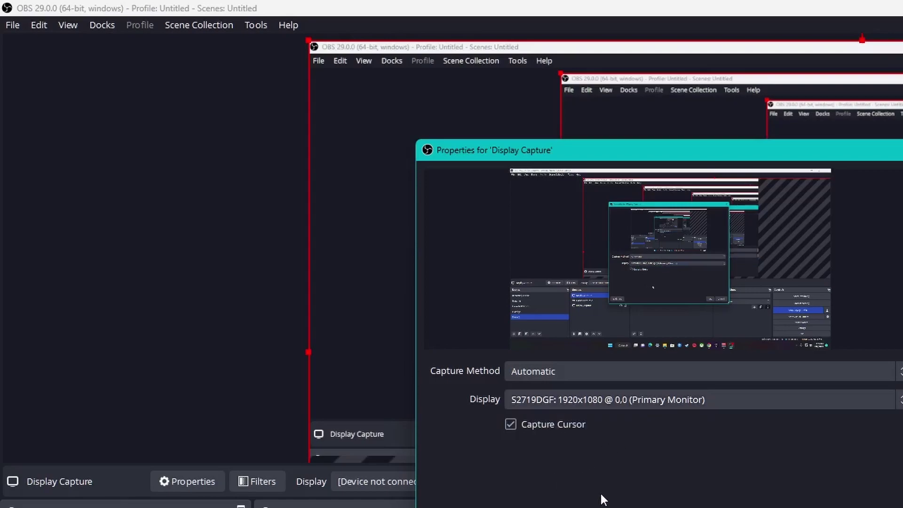
left_click(623, 400)
left_click(603, 466)
key("Return")
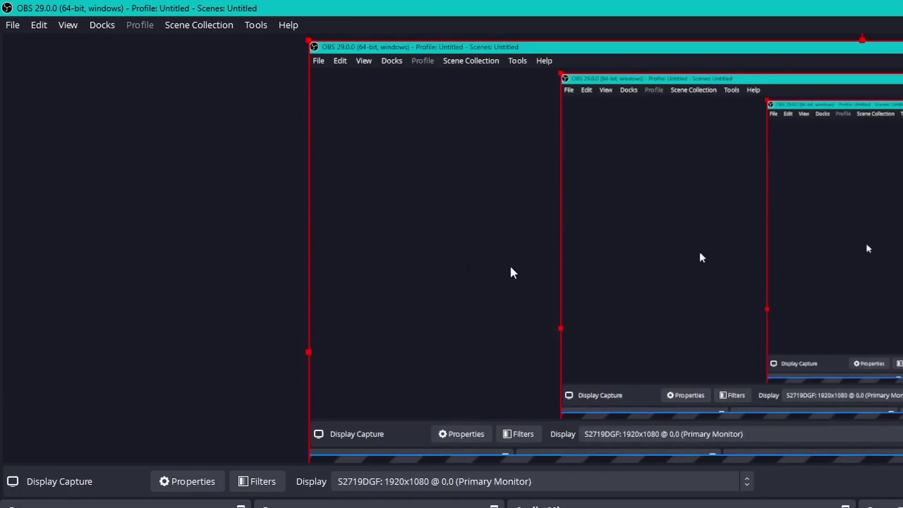
key("Return")
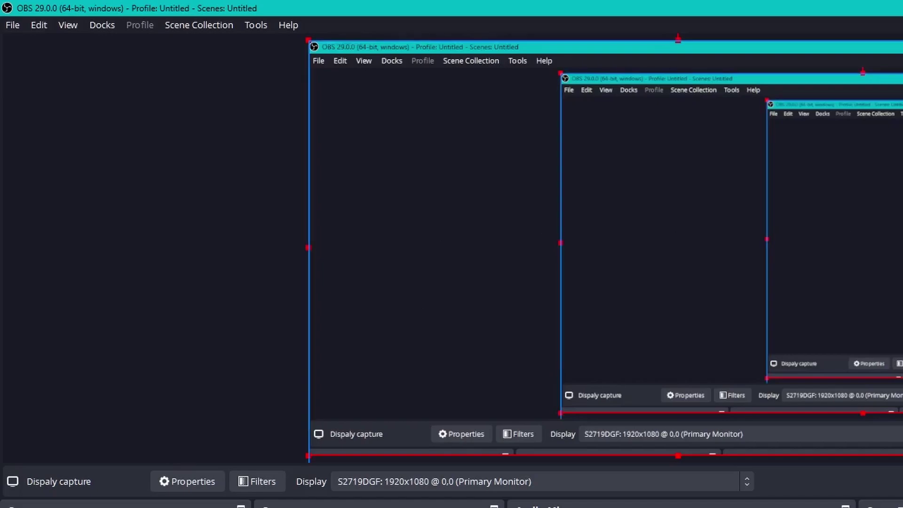
Reposition the new Display Capture source in the preview, check the transform options, and fit the source to the canvas.
mouse_move(494, 254)
left_mouse_down()
mouse_move(413, 260)
mouse_move(484, 246)
mouse_move(402, 304)
mouse_move(413, 310)
mouse_move(496, 270)
left_mouse_up()
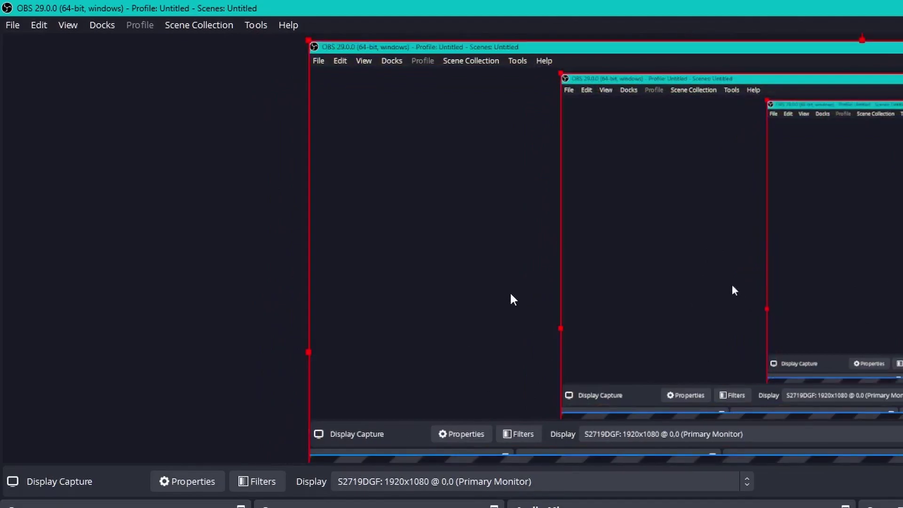
left_click_drag(513, 300, 434, 234)
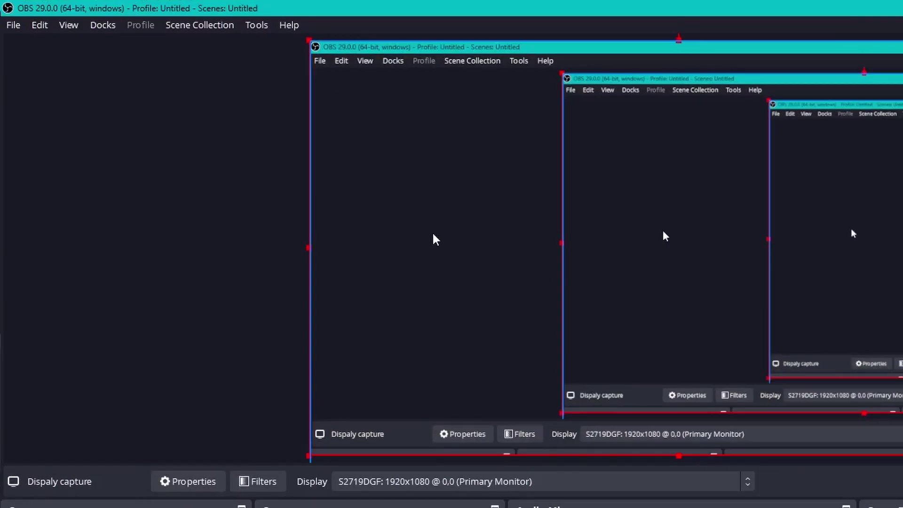
right_click(434, 237)
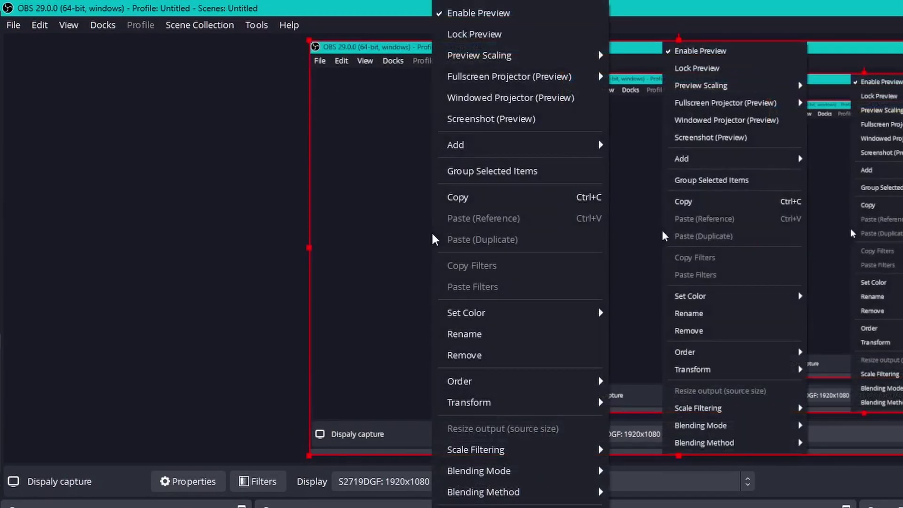
mouse_move(583, 403)
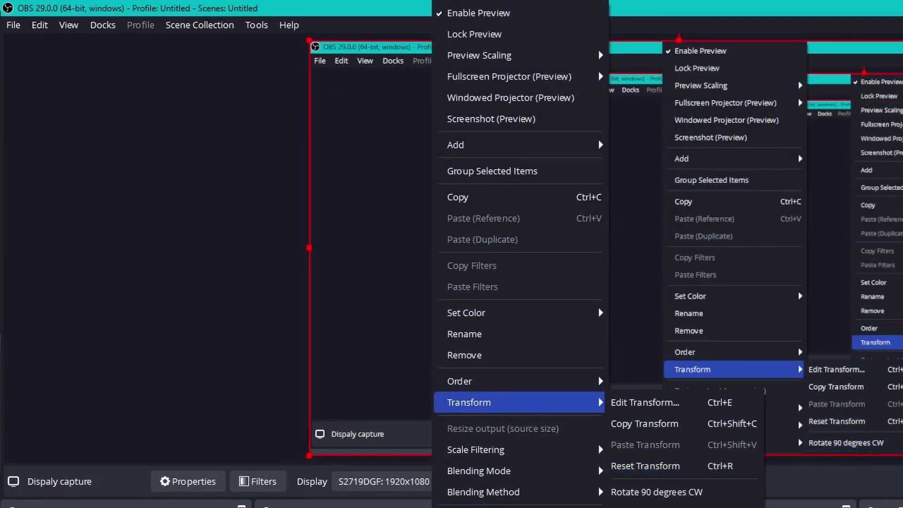
key("Escape")
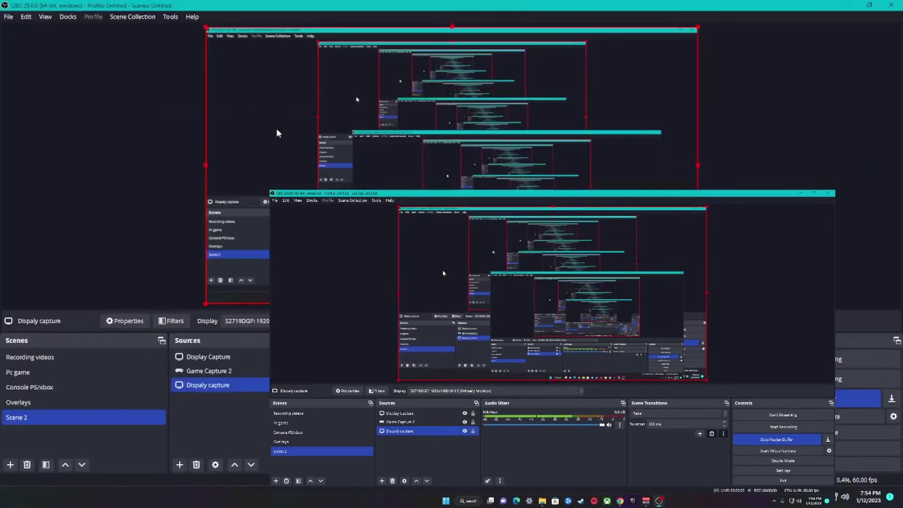
left_click(526, 311)
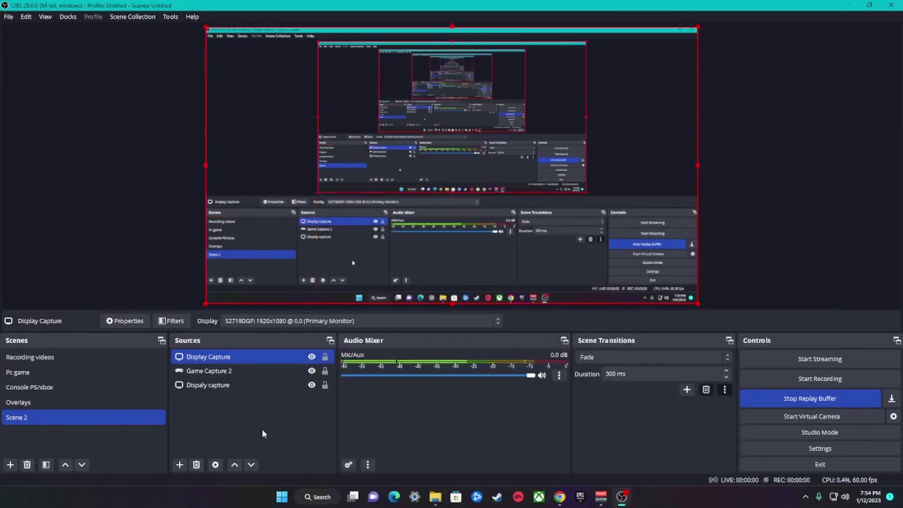
left_click(231, 428)
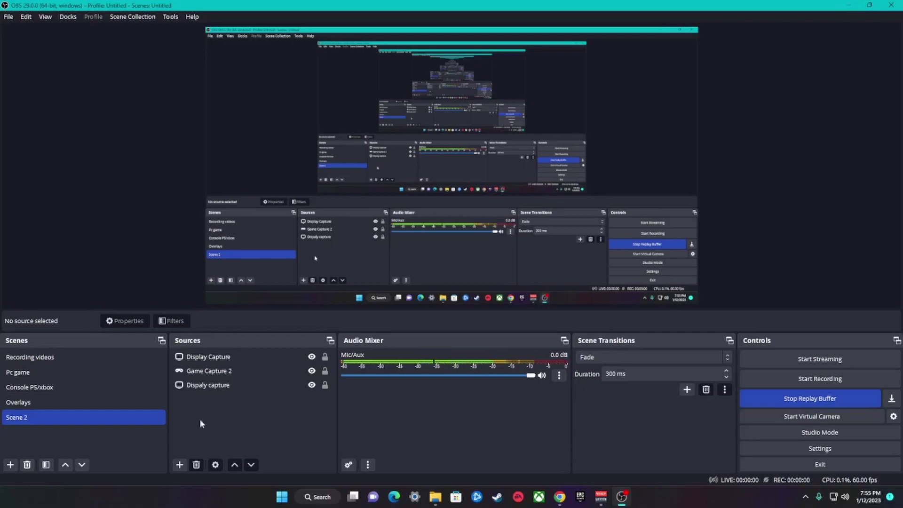
Add a new Video Capture Device source to Scene 2 with USB Video Device as its device.
left_click(179, 465)
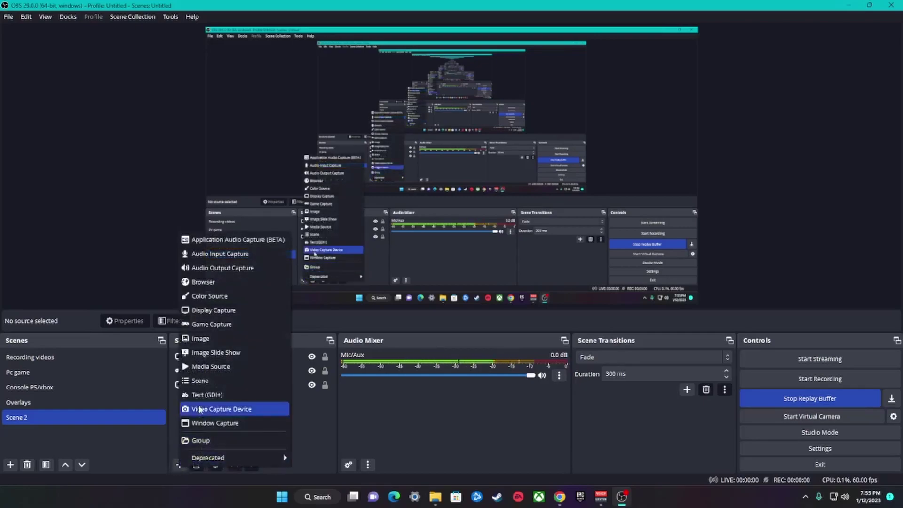
left_click(218, 410)
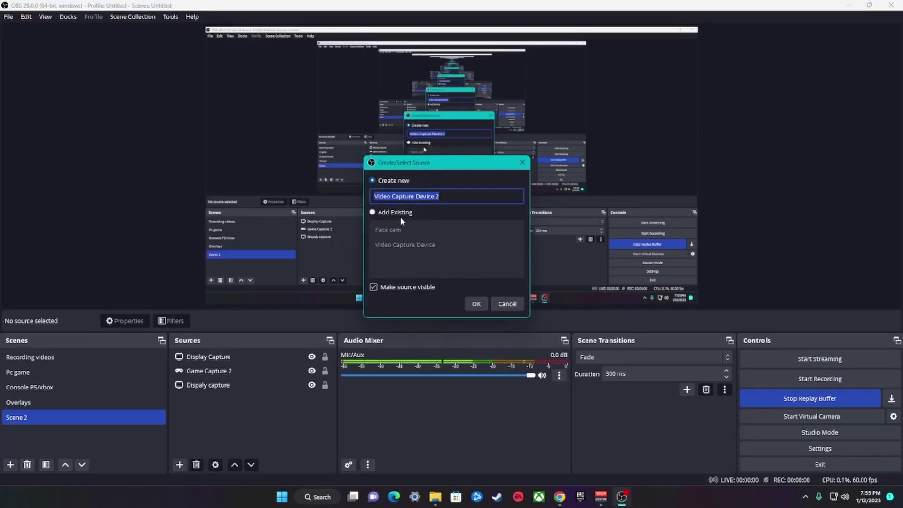
left_click(476, 304)
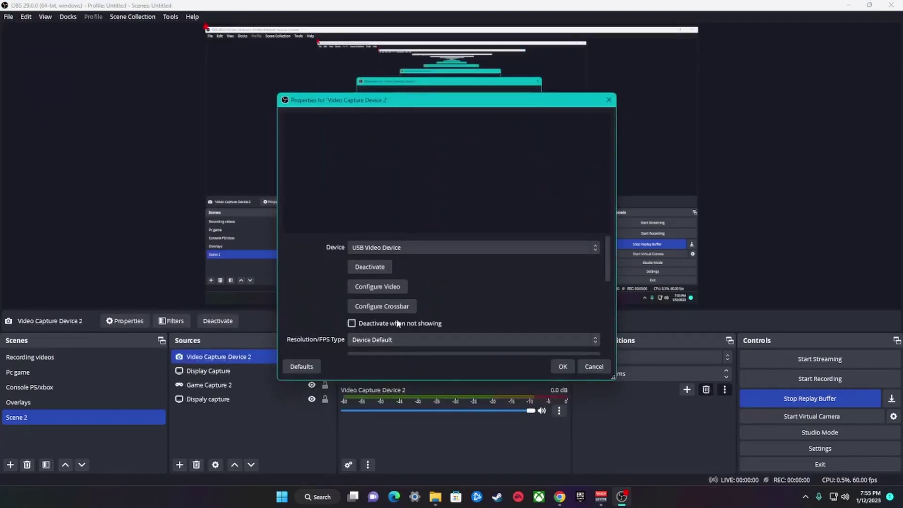
left_click(420, 250)
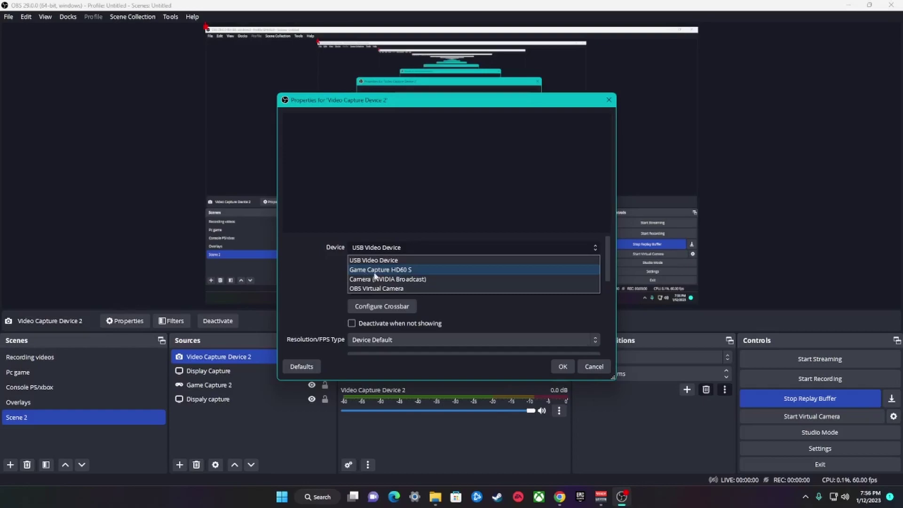
left_click(407, 261)
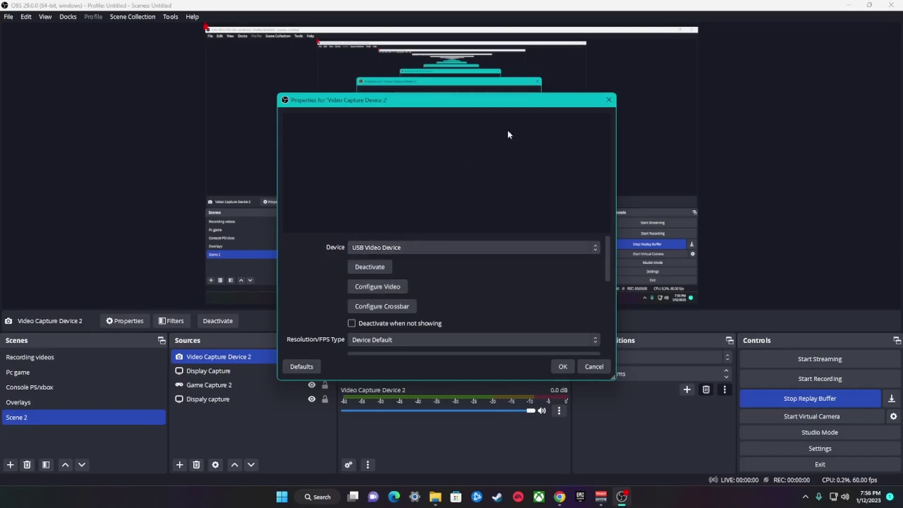
left_click(564, 367)
left_click(212, 445)
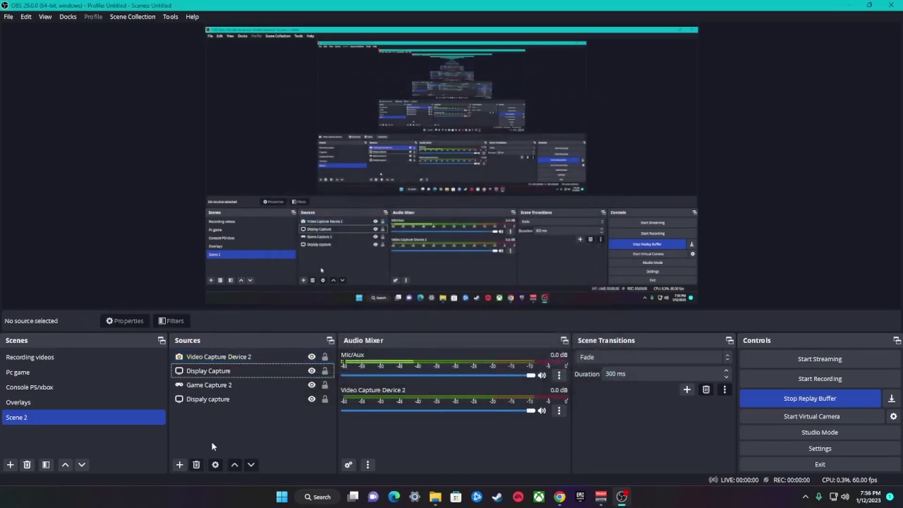